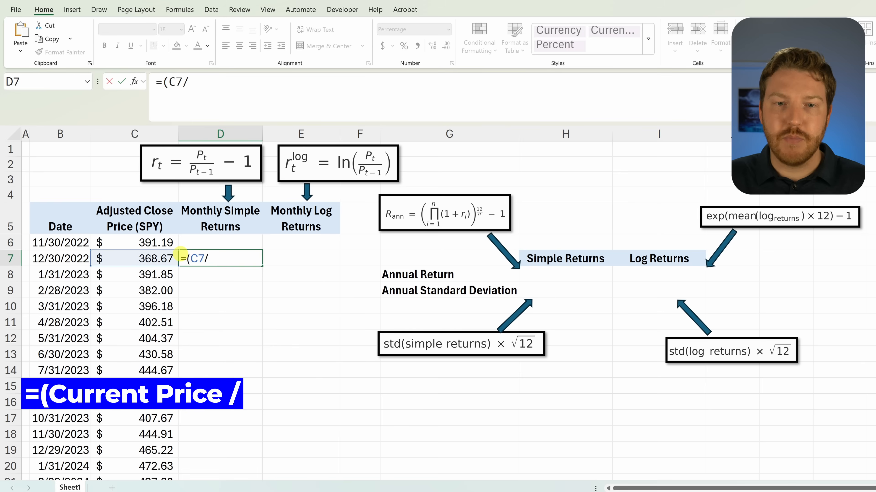
Step: Complete the first monthly simple return formula in D7 as =(C7/C6)-1
{"action": "key", "text": "Left"}
{"action": "type", "text": ")"}
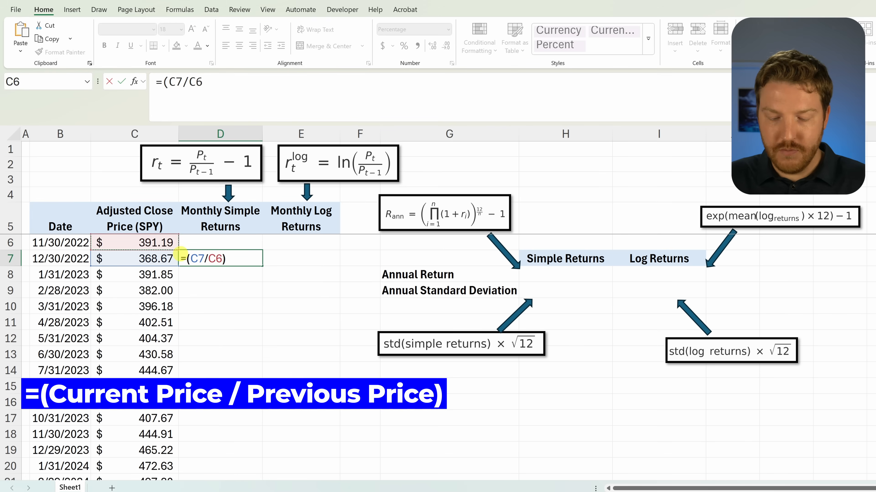
{"action": "type", "text": "-1"}
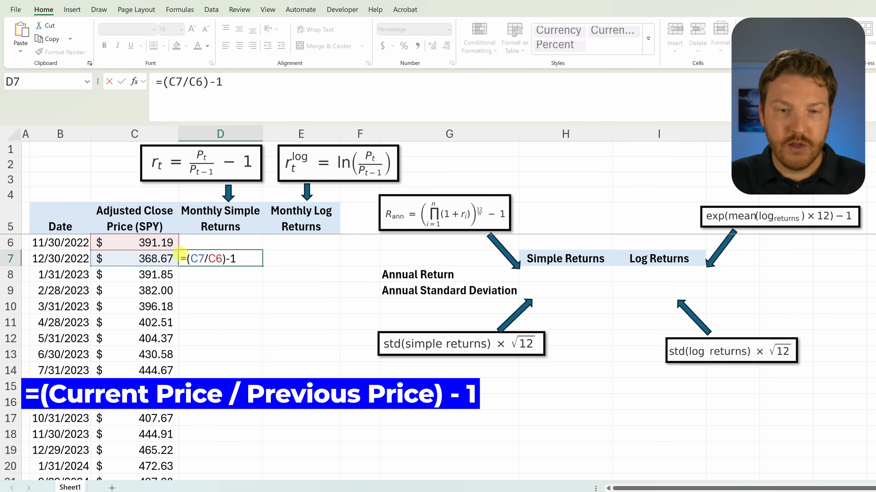
{"action": "key", "text": "Return"}
{"action": "left_click", "coordinate": [67, 261]}
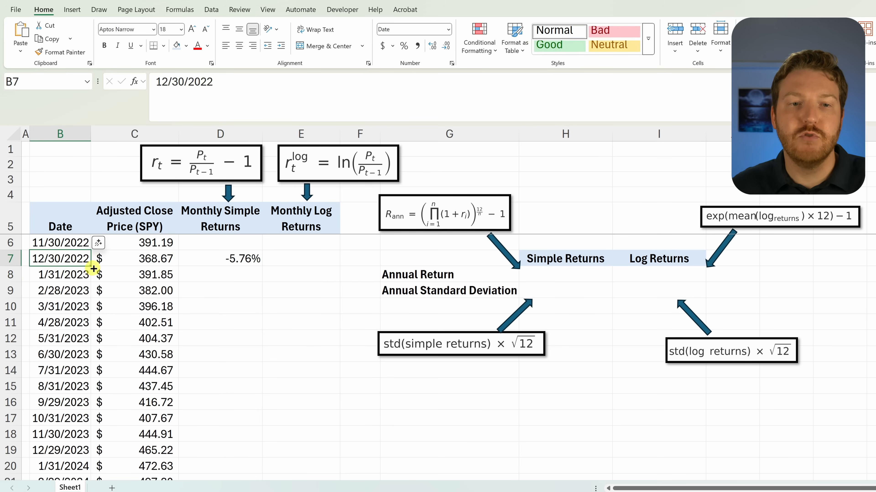
{"action": "left_click", "coordinate": [243, 259]}
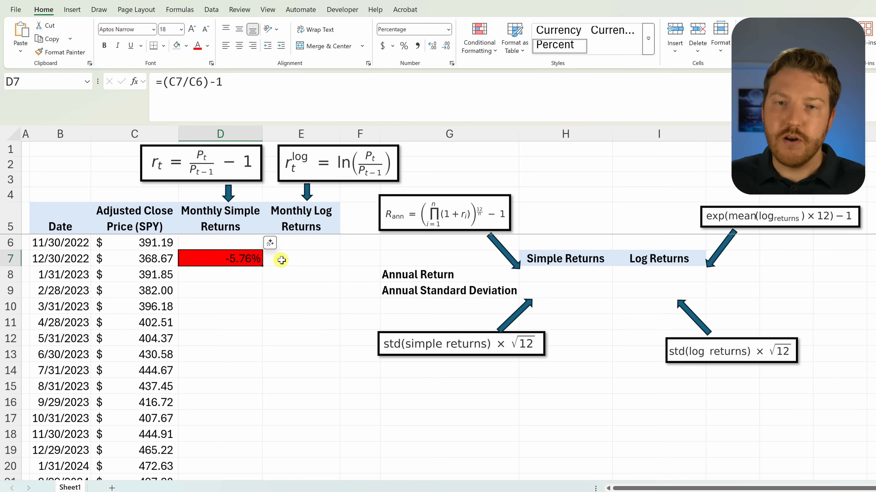
Step: Enter the first monthly log return in E7 with the formula =ln(C7/C6)
{"action": "left_click", "coordinate": [290, 259]}
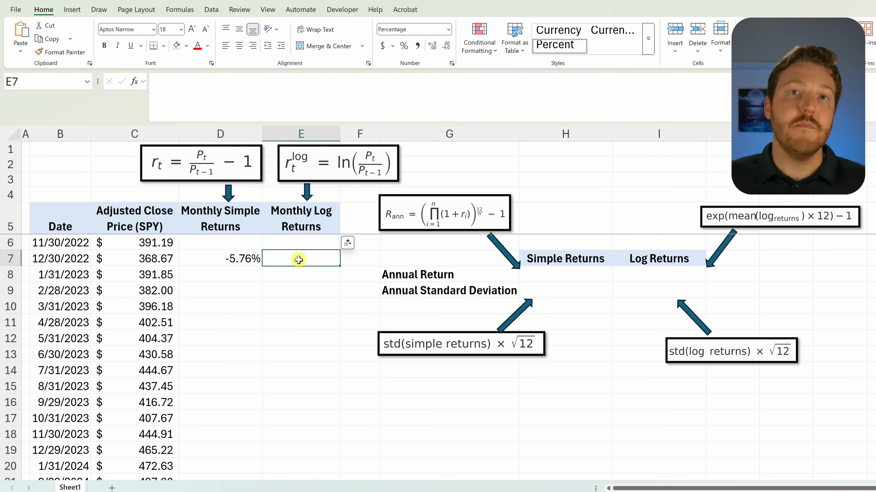
{"action": "type", "text": "=l"}
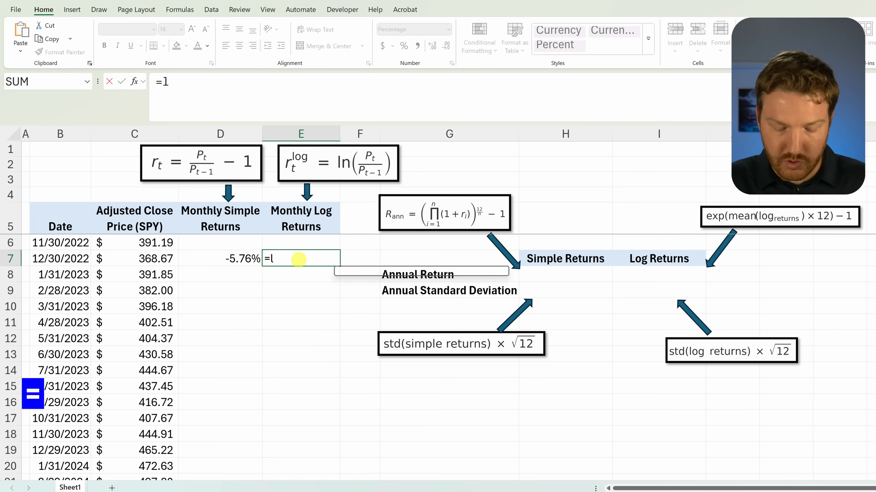
{"action": "type", "text": "n("}
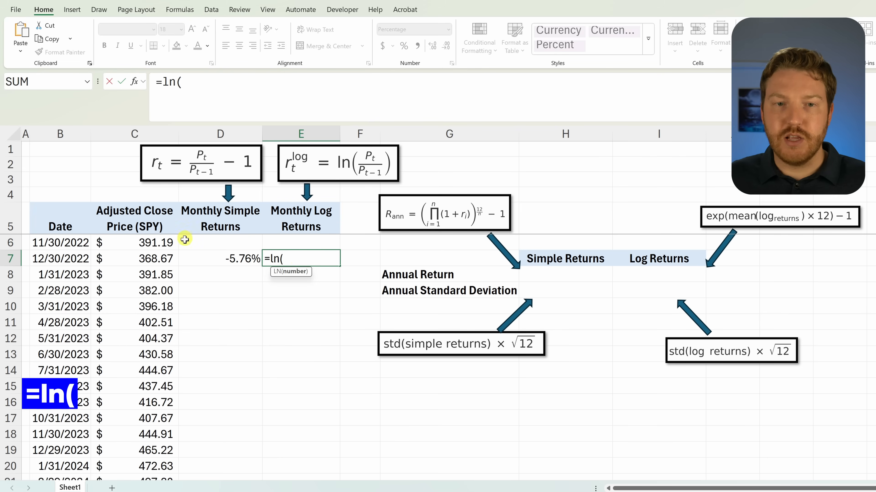
{"action": "left_click", "coordinate": [163, 259]}
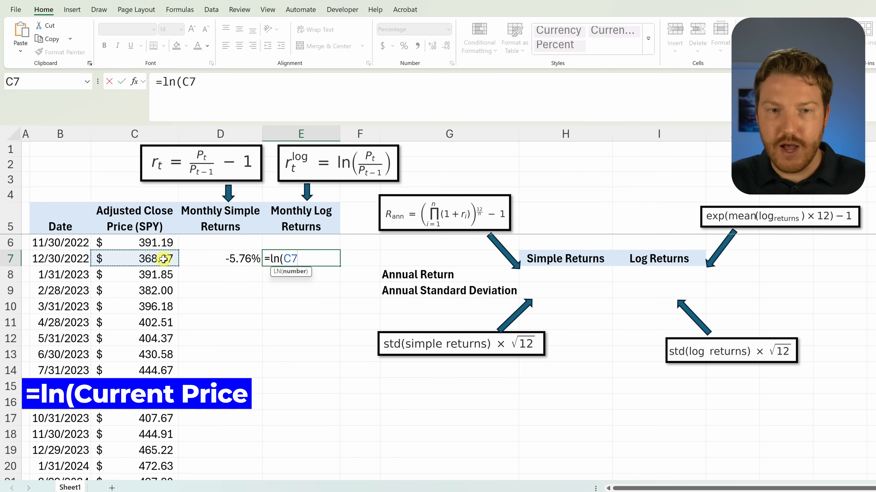
{"action": "type", "text": "/"}
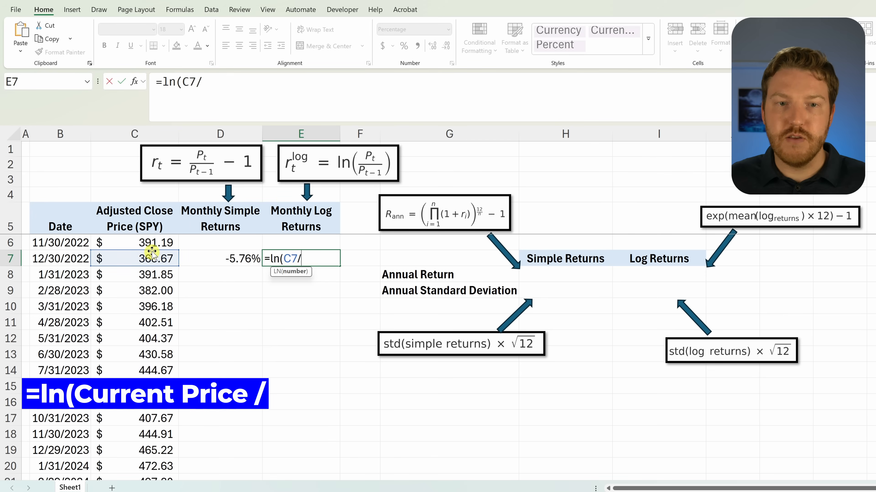
{"action": "left_click", "coordinate": [156, 241]}
{"action": "type", "text": ")"}
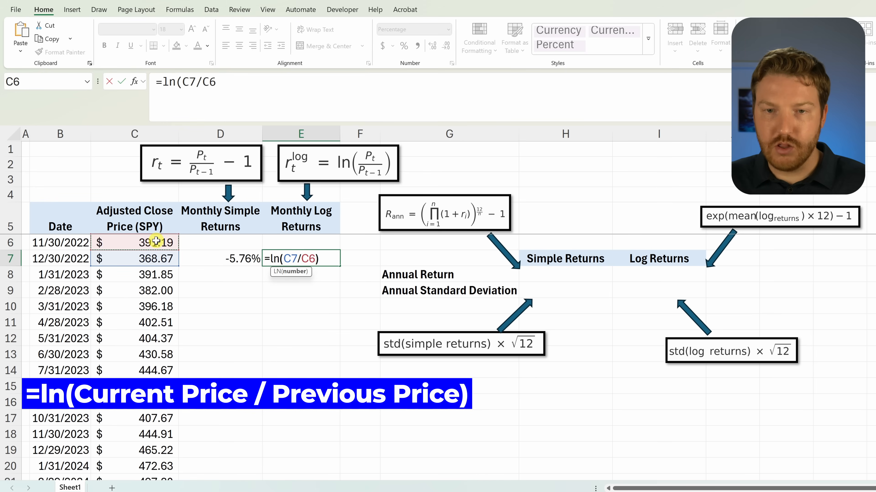
{"action": "key", "text": "Return"}
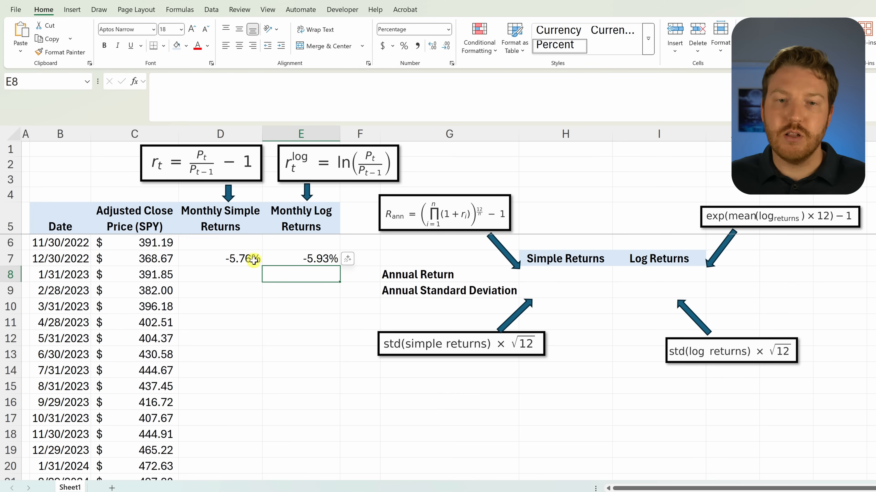
Step: Fill the simple and log return formulas from D7:E7 down to the last price date in row 41
{"action": "left_click", "coordinate": [216, 261]}
{"action": "left_click_drag", "start_coordinate": [216, 260], "coordinate": [332, 261]}
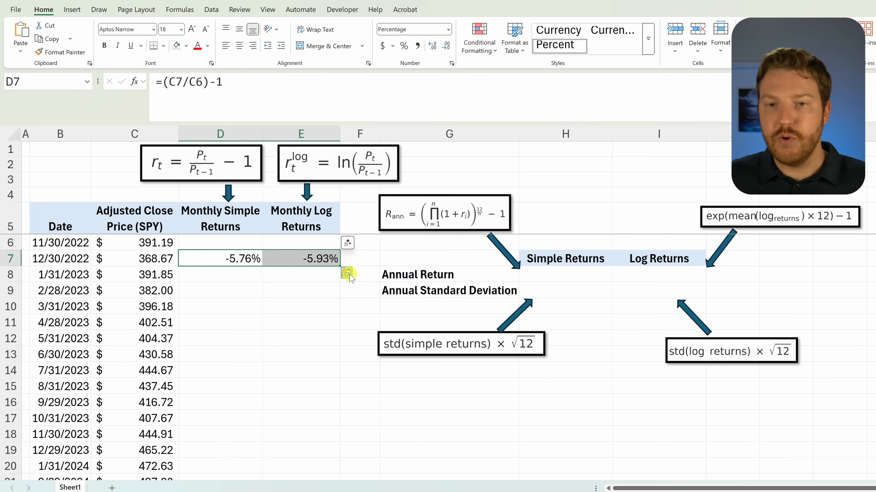
{"action": "double_click", "coordinate": [341, 267]}
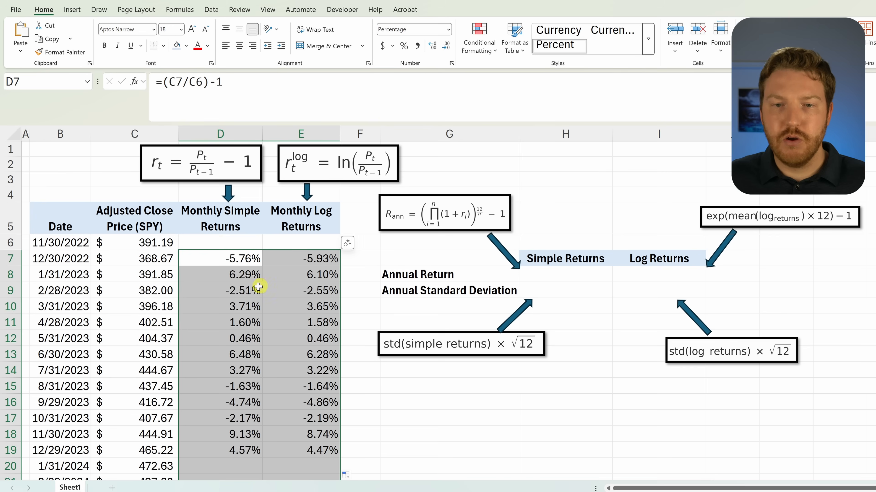
{"action": "scroll", "coordinate": [224, 303], "scroll_direction": "down", "scroll_amount": 10}
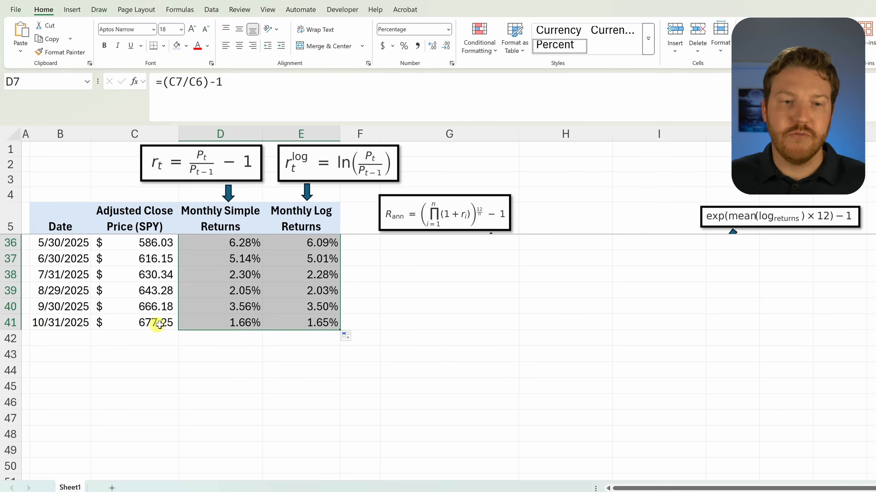
{"action": "scroll", "coordinate": [198, 307], "scroll_direction": "up", "scroll_amount": 10}
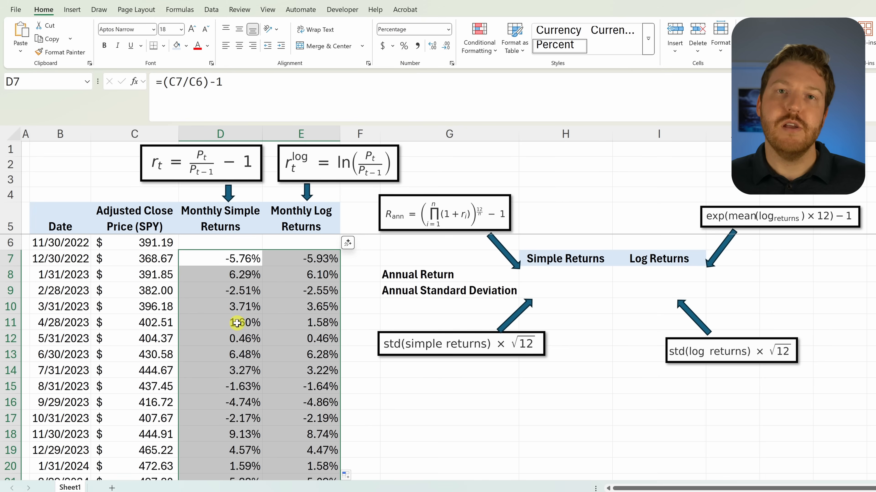
{"action": "left_click", "coordinate": [441, 259]}
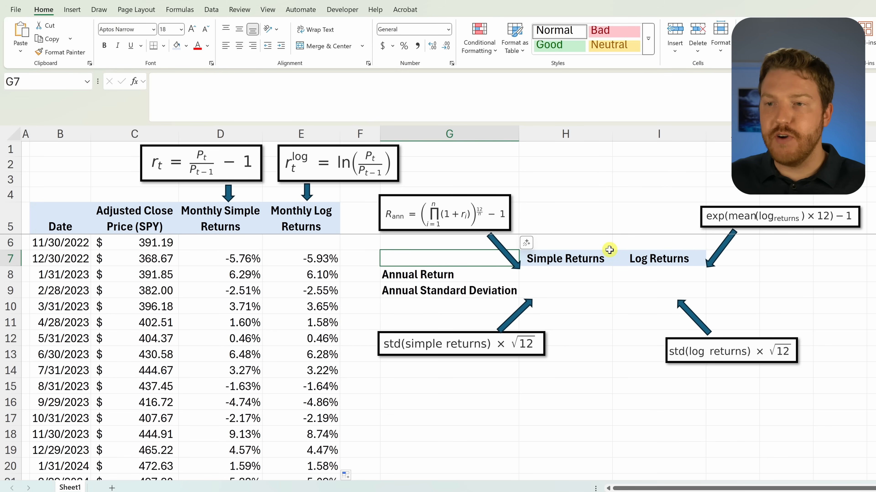
{"action": "left_click", "coordinate": [619, 255]}
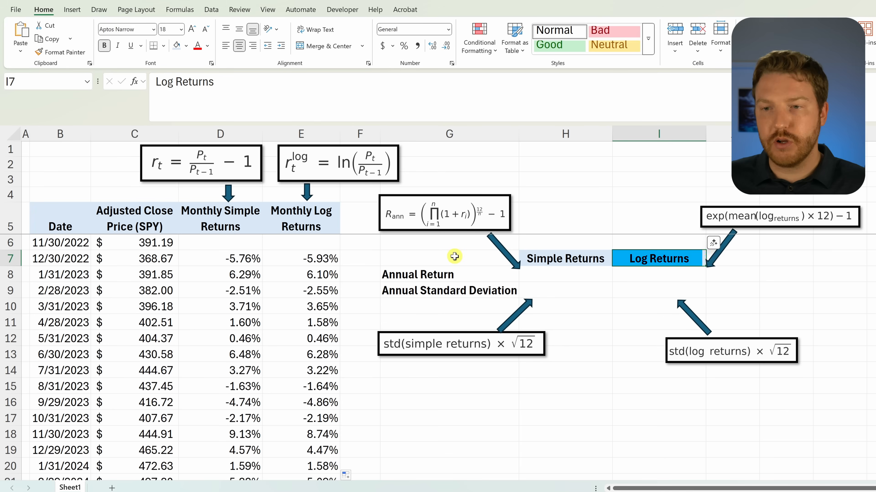
Step: Begin the annual return formula for simple returns in H8 with =(PRODUCT(1+D7:D41)
{"action": "left_click", "coordinate": [556, 275]}
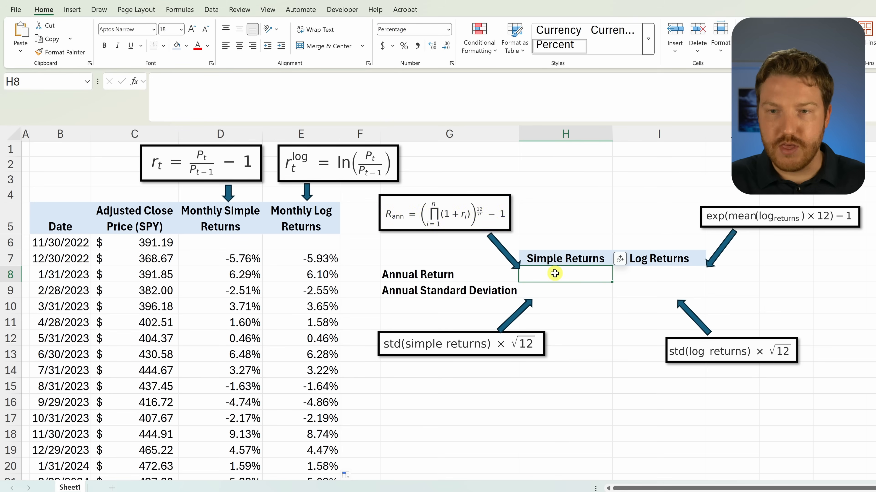
{"action": "type", "text": "="}
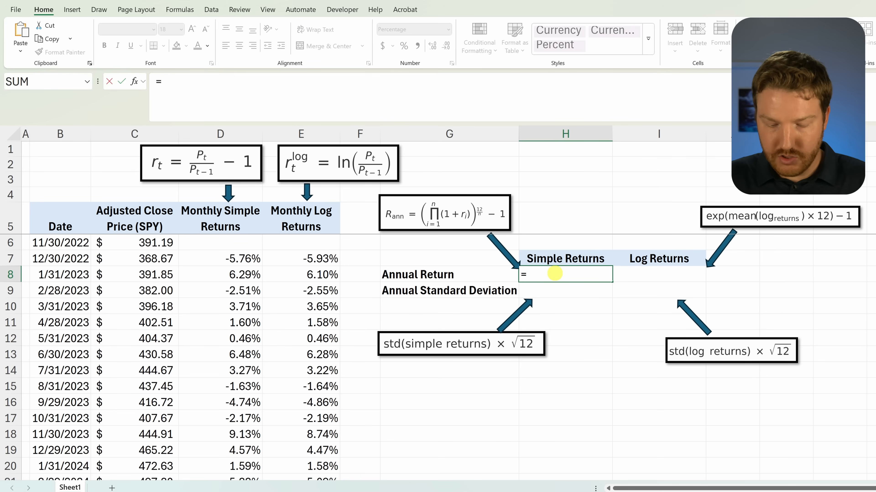
{"action": "type", "text": "("}
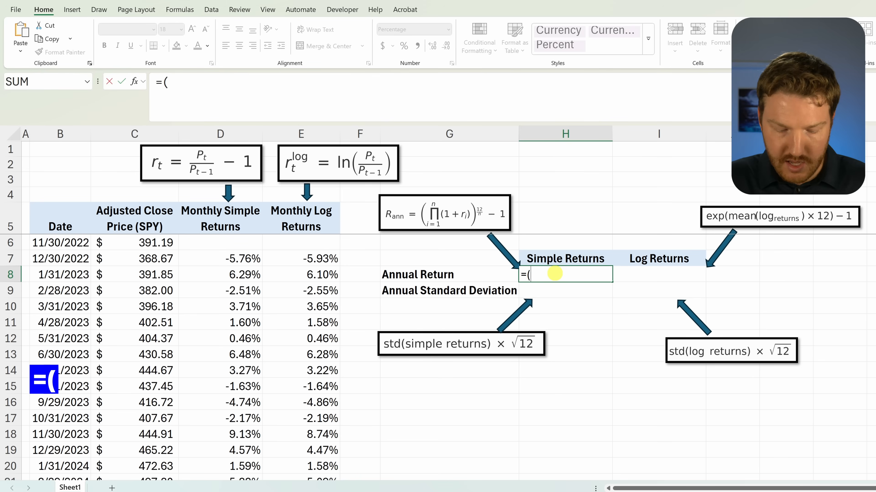
{"action": "type", "text": "prod"}
{"action": "key", "text": "Tab"}
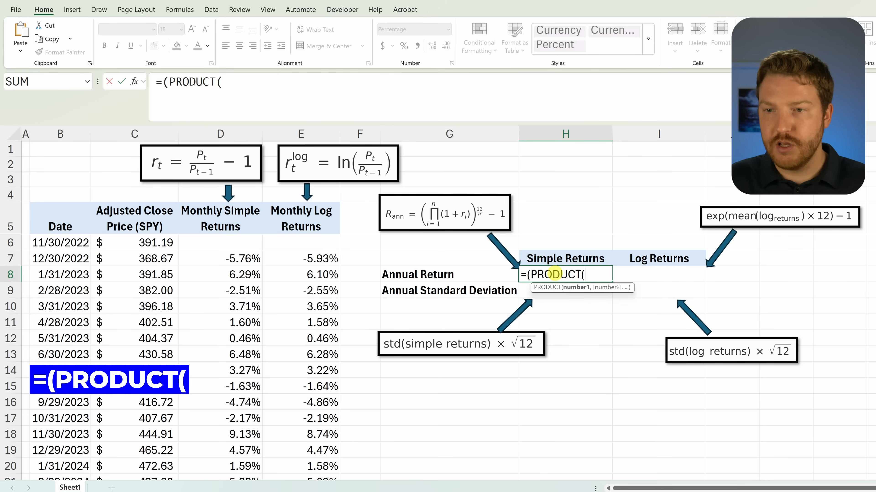
{"action": "type", "text": "1+"}
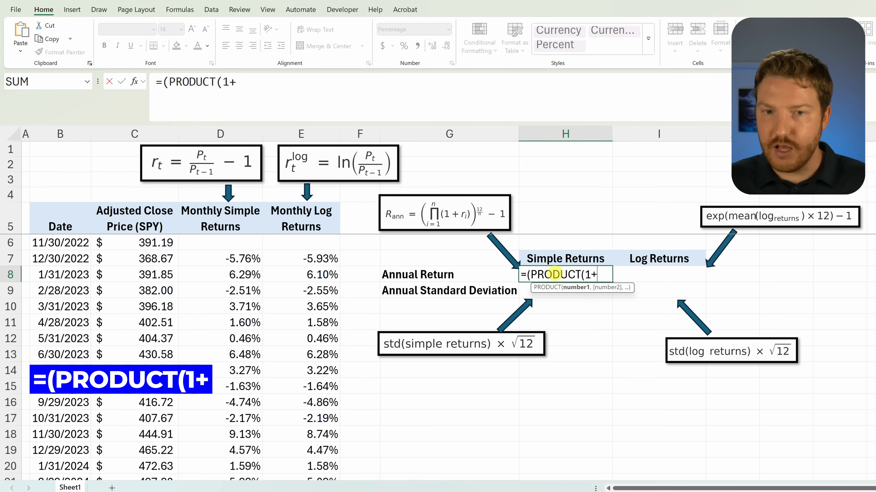
{"action": "left_click", "coordinate": [236, 259]}
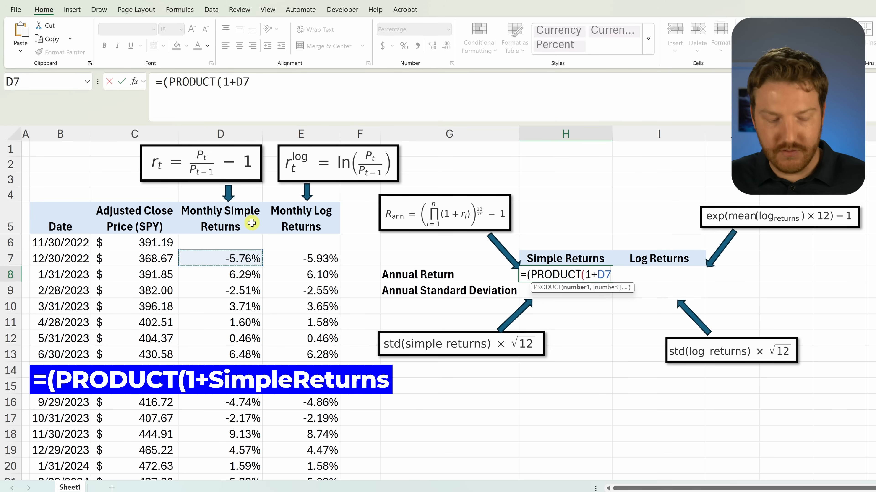
{"action": "key", "text": "ctrl+shift+Down"}
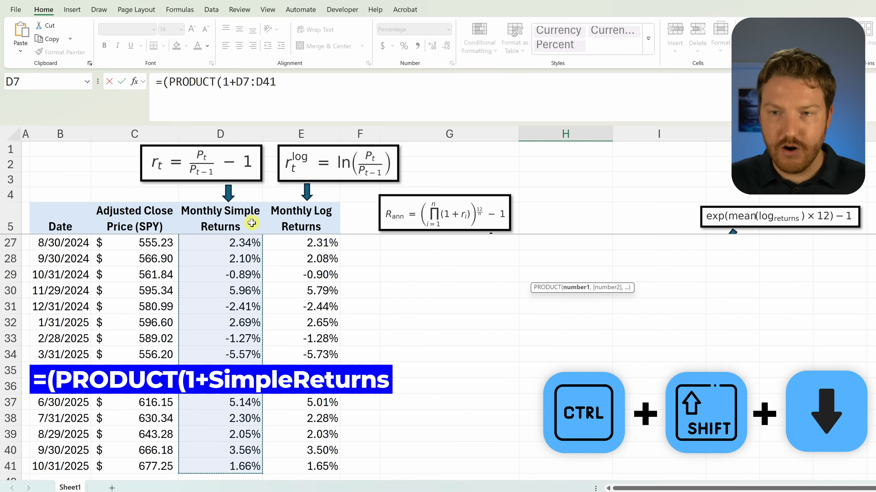
{"action": "scroll", "coordinate": [549, 274], "scroll_direction": "up", "scroll_amount": 7}
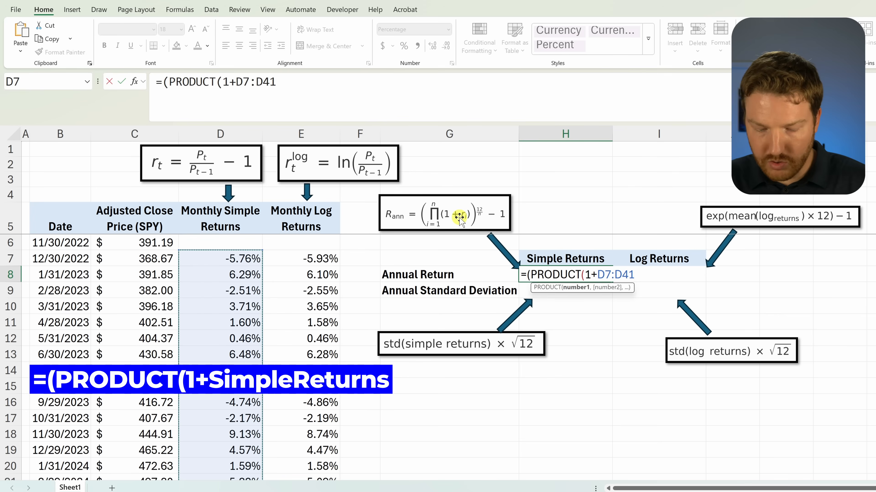
{"action": "type", "text": ")"}
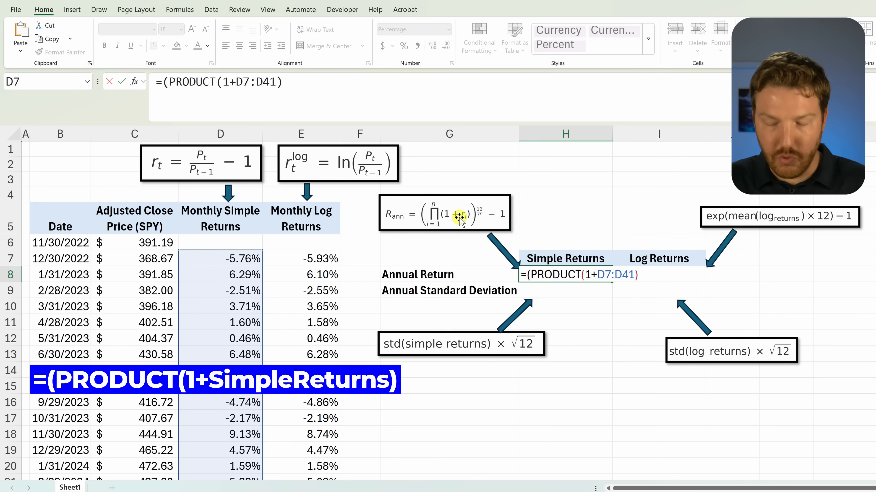
{"action": "type", "text": "^"}
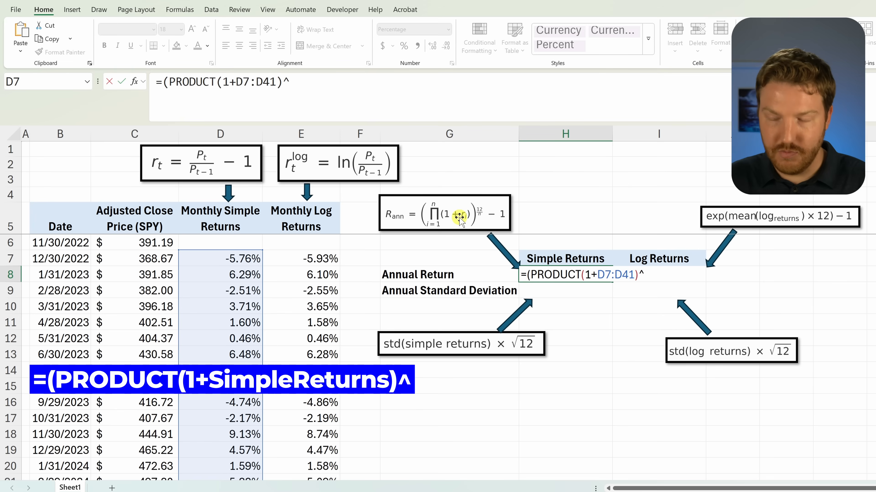
{"action": "type", "text": "("}
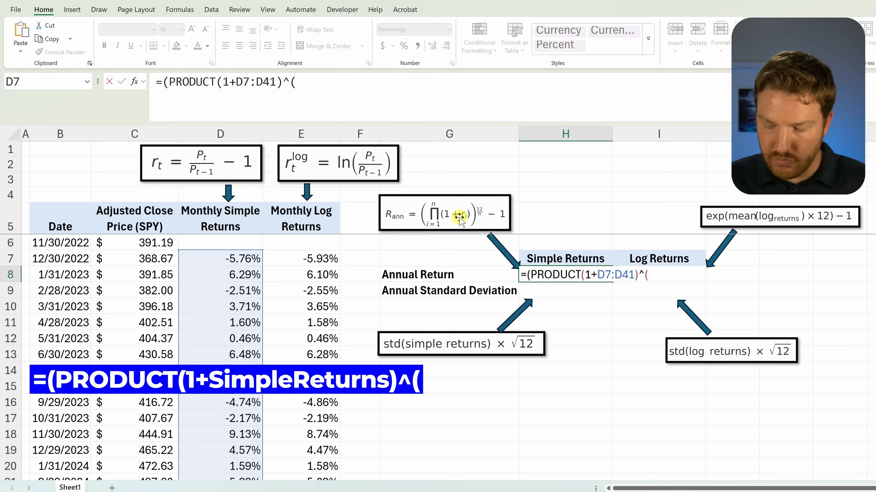
{"action": "type", "text": "12"}
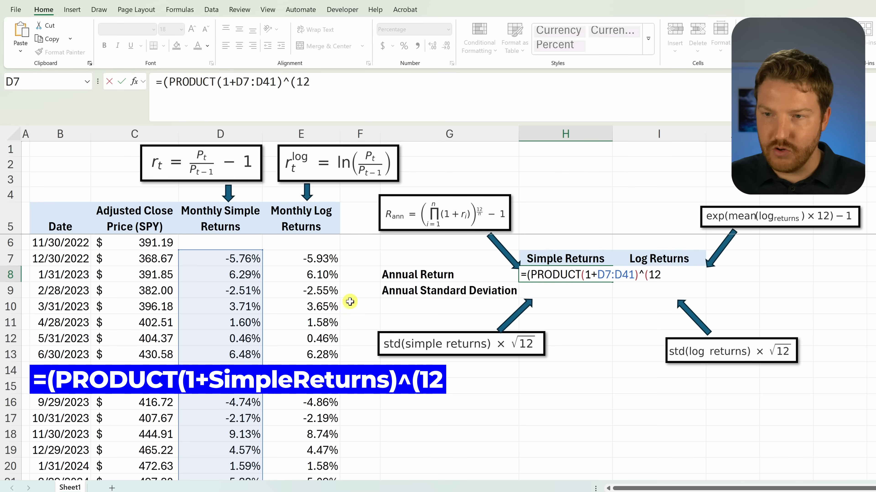
{"action": "type", "text": "/c"}
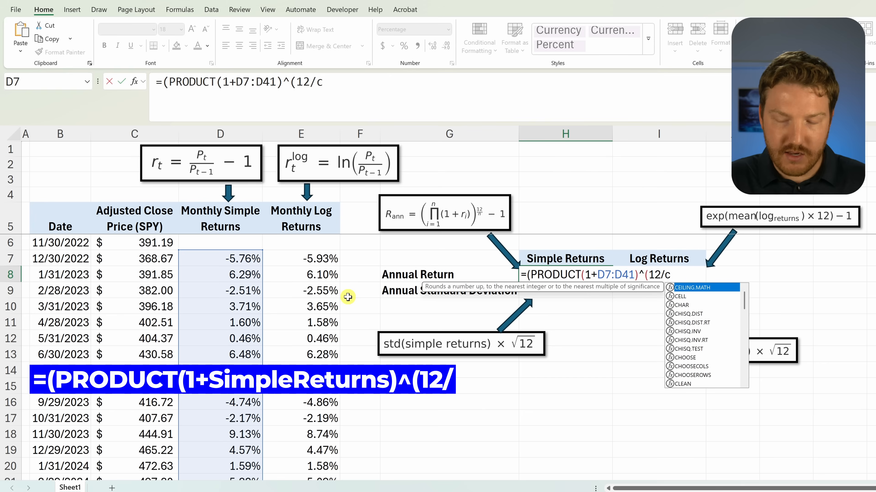
{"action": "type", "text": "oun"}
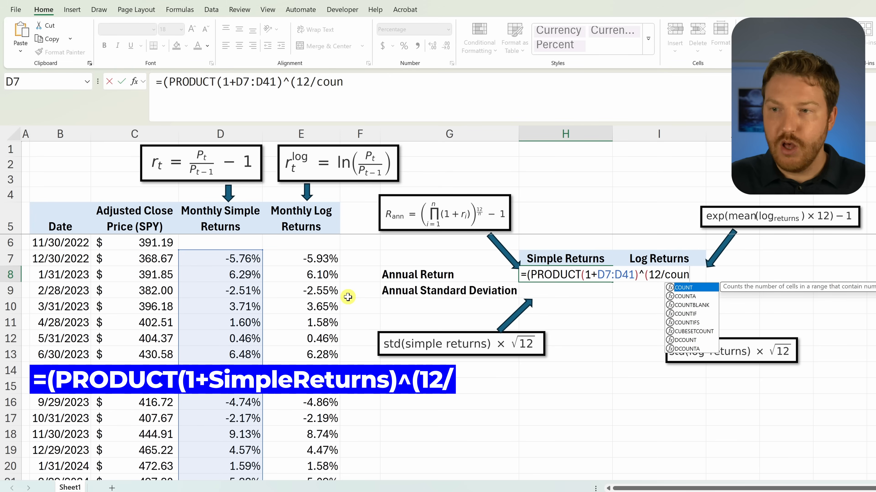
Step: Extend the simple-returns annual return formula in H8 with the exponent ^(12/COUNT(D7:D41))
{"action": "key", "text": "Tab"}
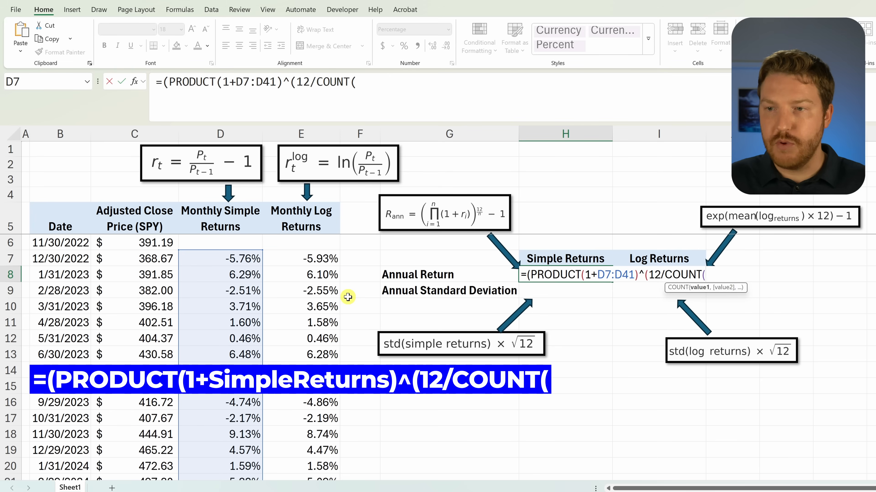
{"action": "left_click", "coordinate": [232, 260]}
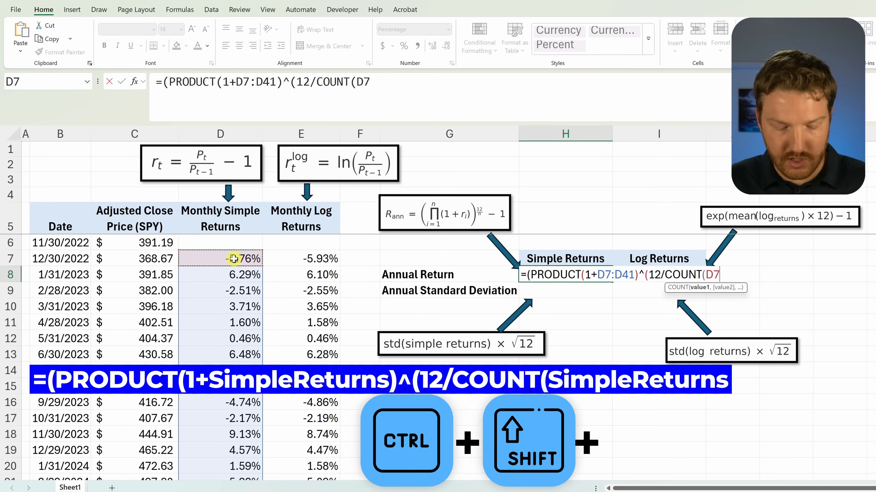
{"action": "key", "text": "ctrl+shift+Down"}
{"action": "type", "text": ")"}
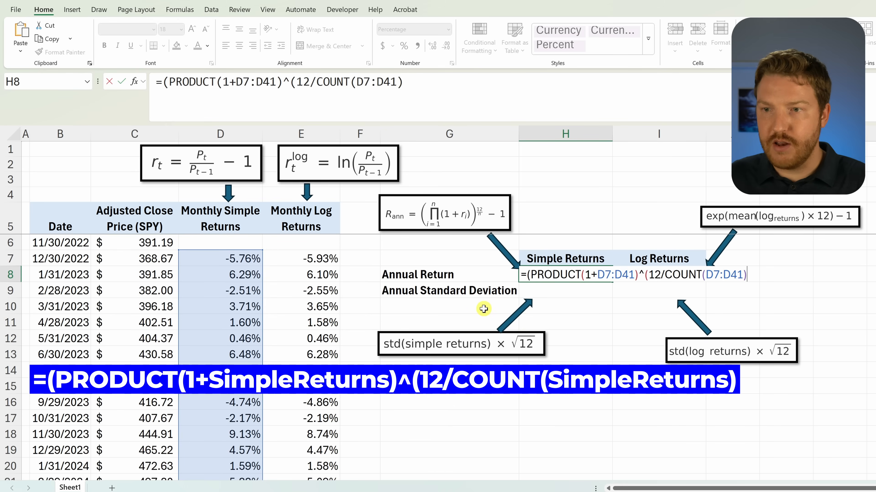
{"action": "type", "text": ")"}
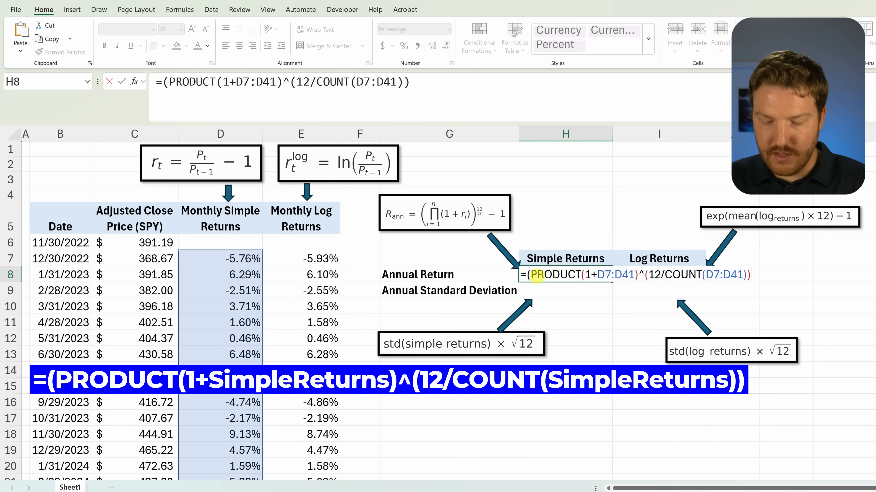
{"action": "type", "text": ")-1"}
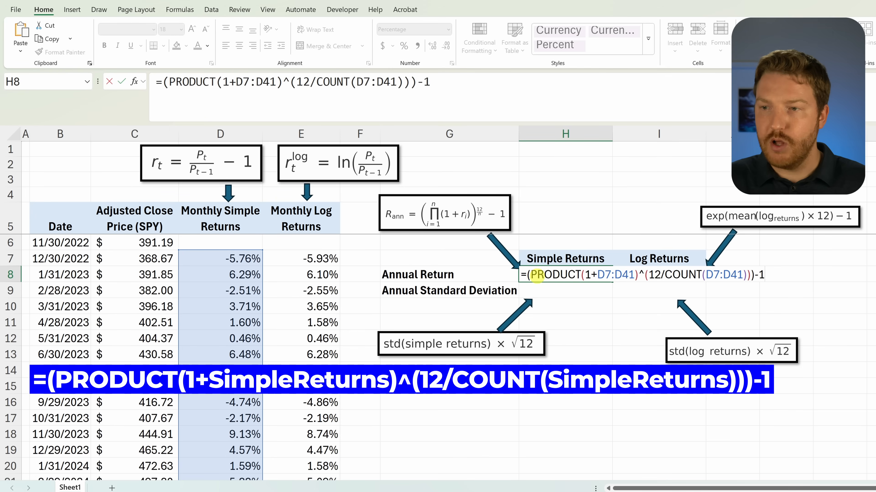
Step: Complete the annual simple return formula in H8 as =(PRODUCT(1+D7:D41)^(12/COUNT(D7:D41)))-1
{"action": "key", "text": "Return"}
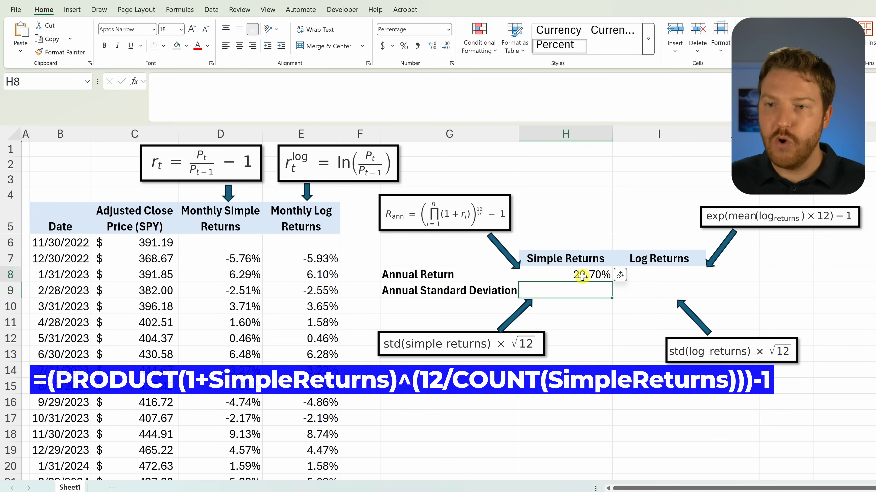
{"action": "left_click", "coordinate": [536, 276]}
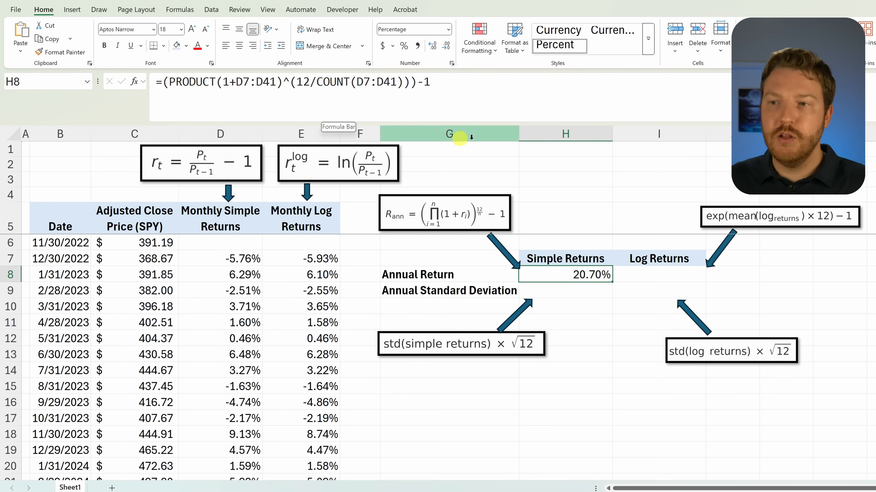
Step: Begin the annual return formula for log returns in I8 with =EXP(AVERAGE(E7:E41)
{"action": "left_click", "coordinate": [662, 273]}
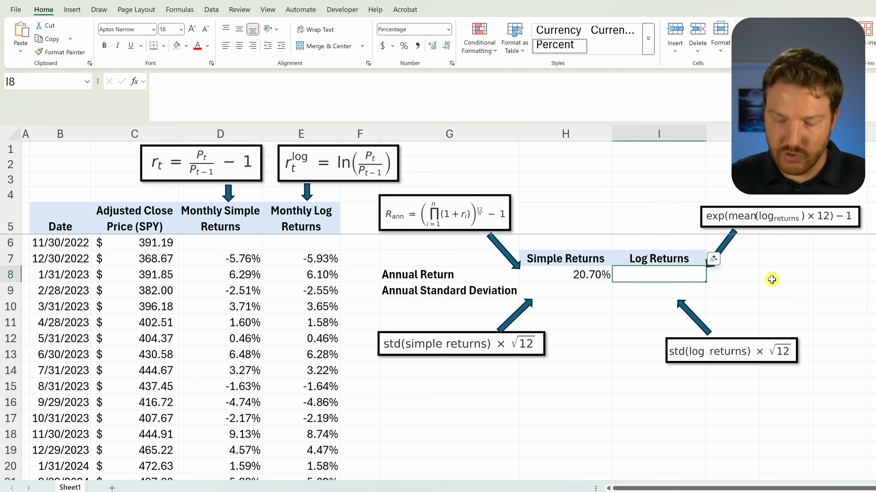
{"action": "type", "text": "=exp"}
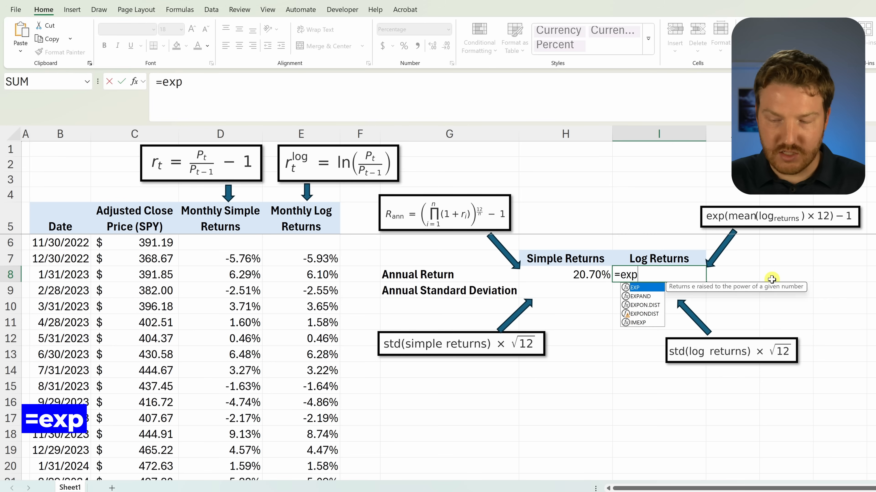
{"action": "type", "text": "("}
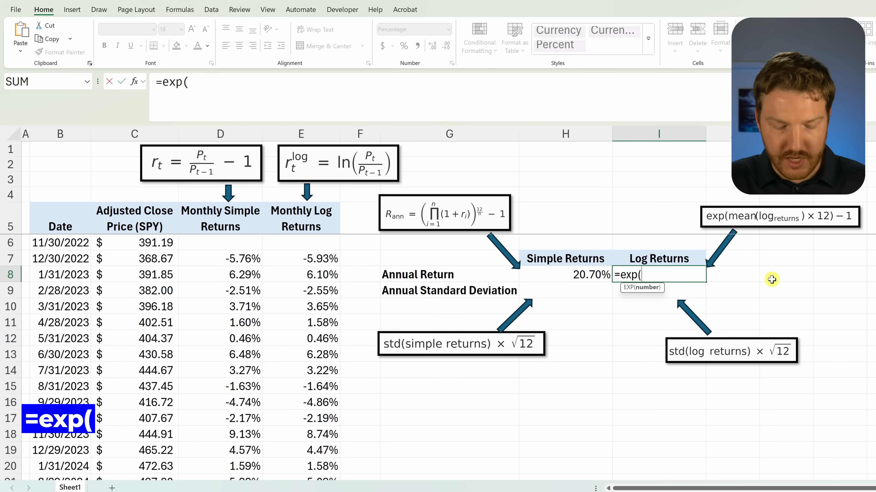
{"action": "type", "text": "aver"}
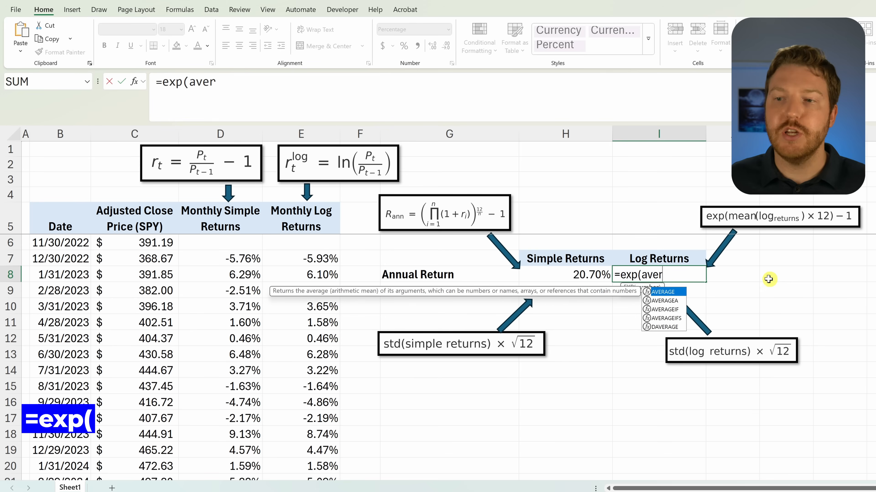
{"action": "key", "text": "Tab"}
{"action": "left_click_drag", "start_coordinate": [300, 258], "coordinate": [307, 303]}
{"action": "key", "text": "ctrl+shift+Down"}
{"action": "scroll", "coordinate": [619, 306], "scroll_direction": "up", "scroll_amount": 7}
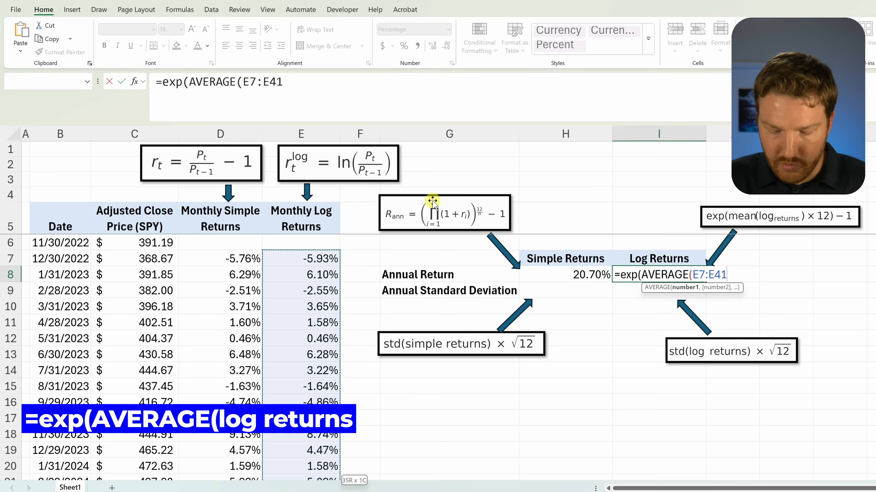
{"action": "type", "text": ")"}
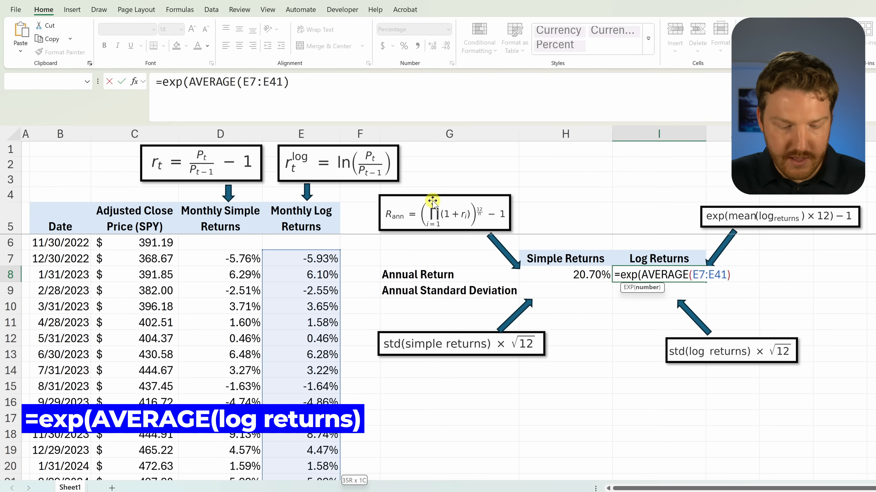
{"action": "type", "text": "*12"}
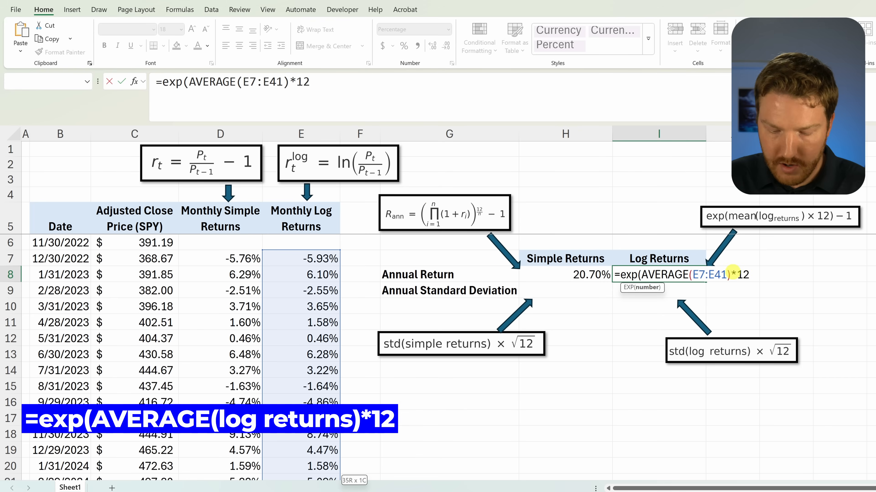
Step: Annualize the average and subtract 1, completing I8 as =EXP(AVERAGE(E7:E41)*12)-1
{"action": "type", "text": ")"}
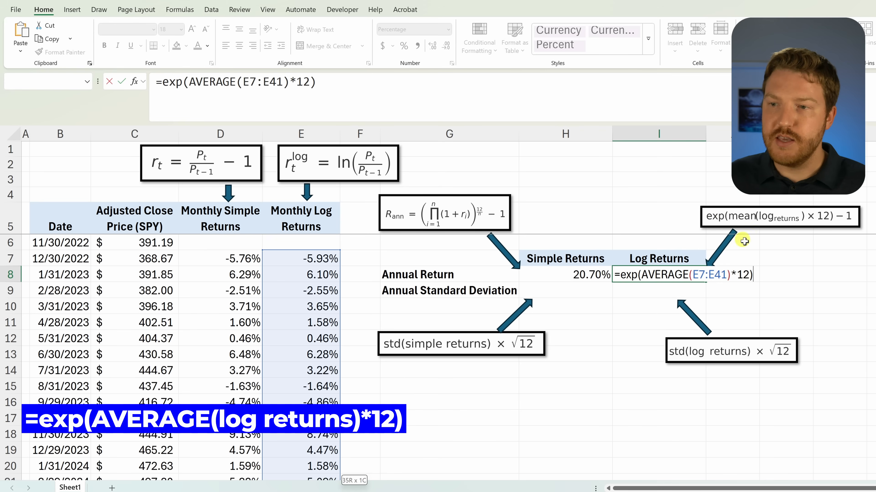
{"action": "type", "text": "-1"}
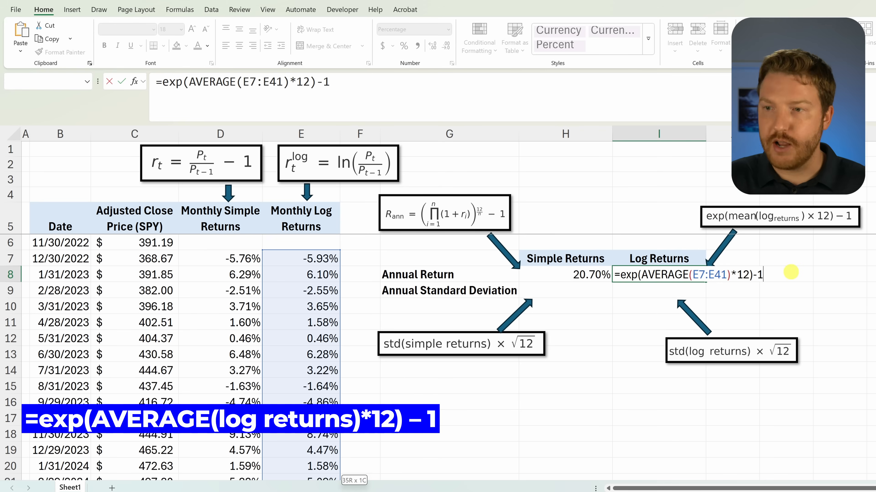
{"action": "key", "text": "Return"}
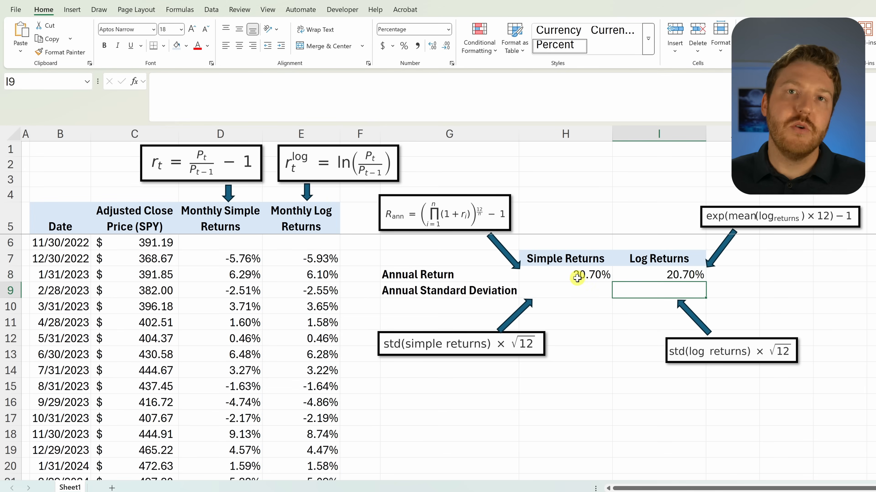
{"action": "left_click_drag", "start_coordinate": [586, 275], "coordinate": [645, 273]}
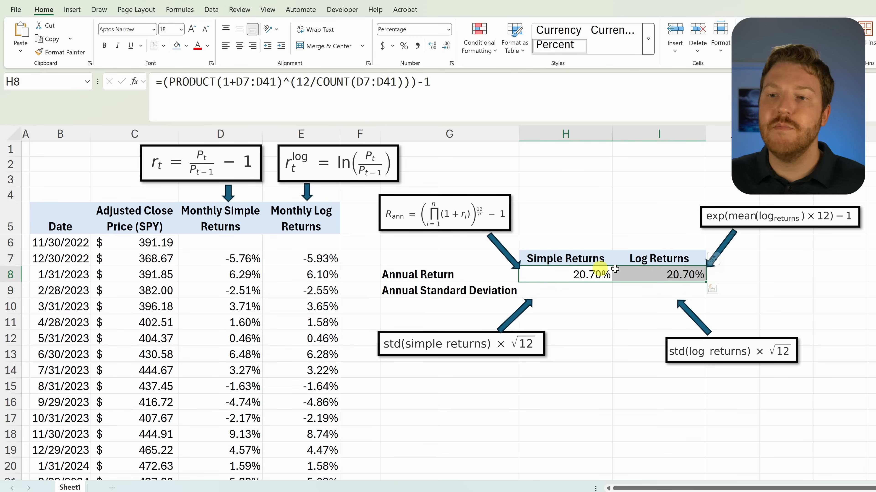
{"action": "left_click", "coordinate": [596, 288]}
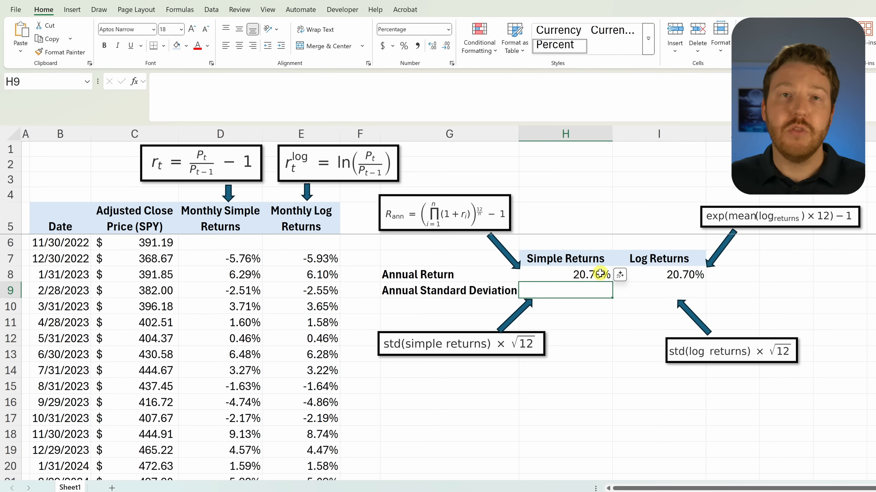
{"action": "left_click", "coordinate": [667, 273]}
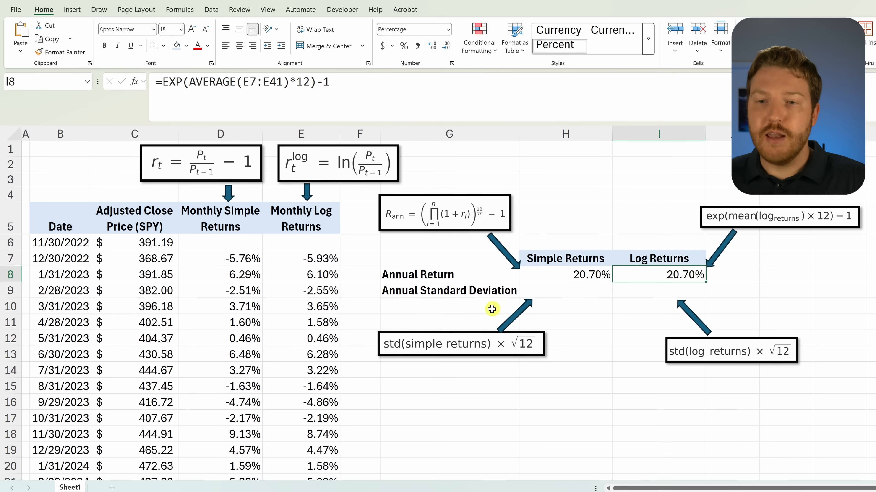
{"action": "left_click", "coordinate": [431, 291]}
Step: Enter the annual standard deviation of simple returns in H9 with the formula =STDEV.S(D7:D41)*SQRT(12)
{"action": "left_click", "coordinate": [545, 292]}
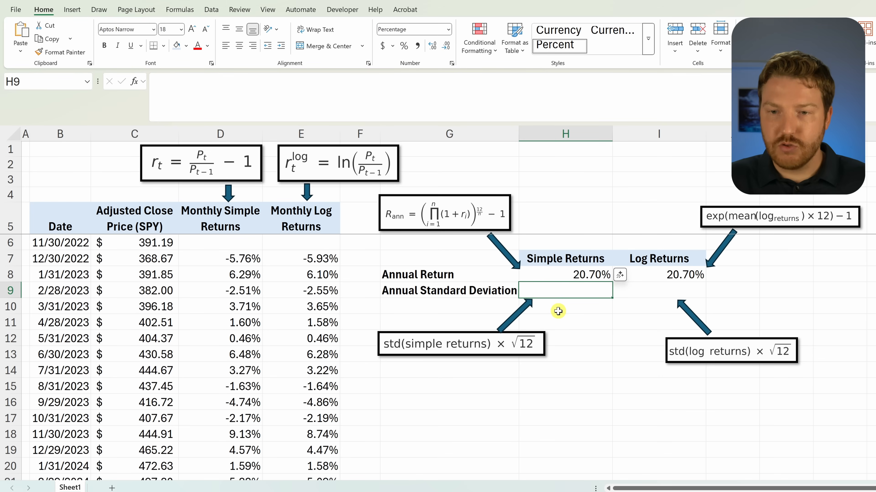
{"action": "type", "text": "=std"}
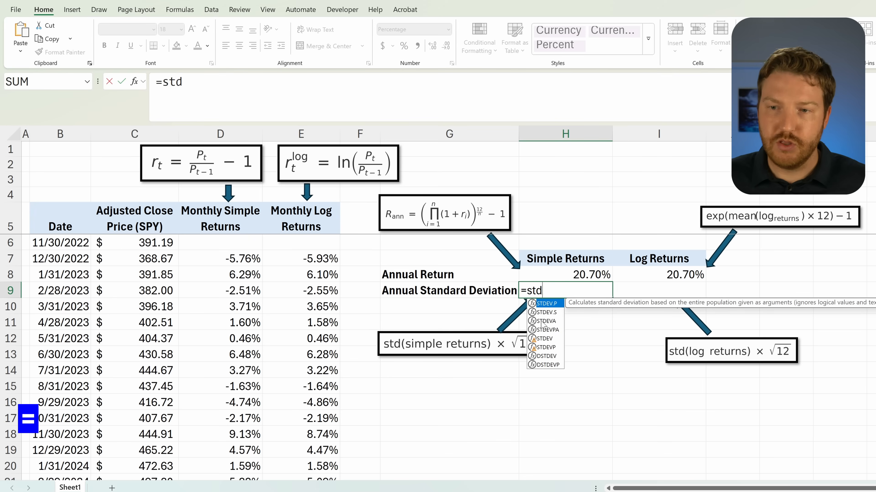
{"action": "double_click", "coordinate": [547, 313]}
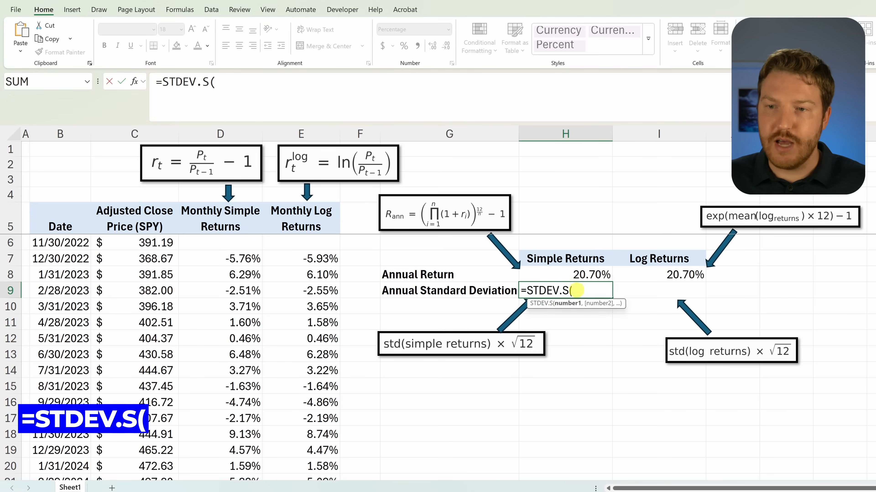
{"action": "left_click", "coordinate": [226, 264]}
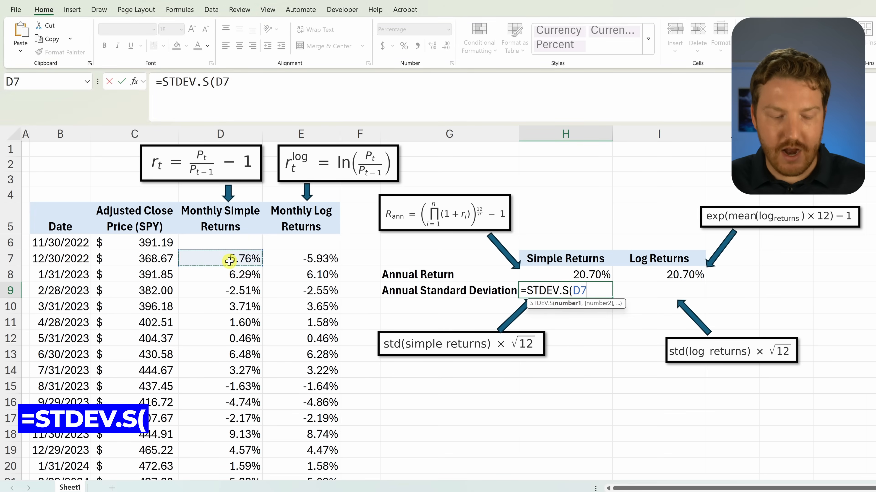
{"action": "key", "text": "ctrl+shift+Down"}
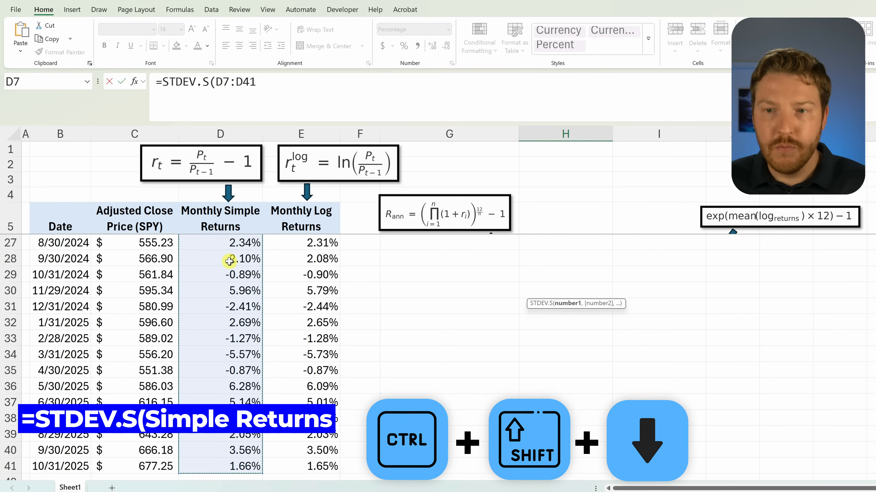
{"action": "type", "text": ")"}
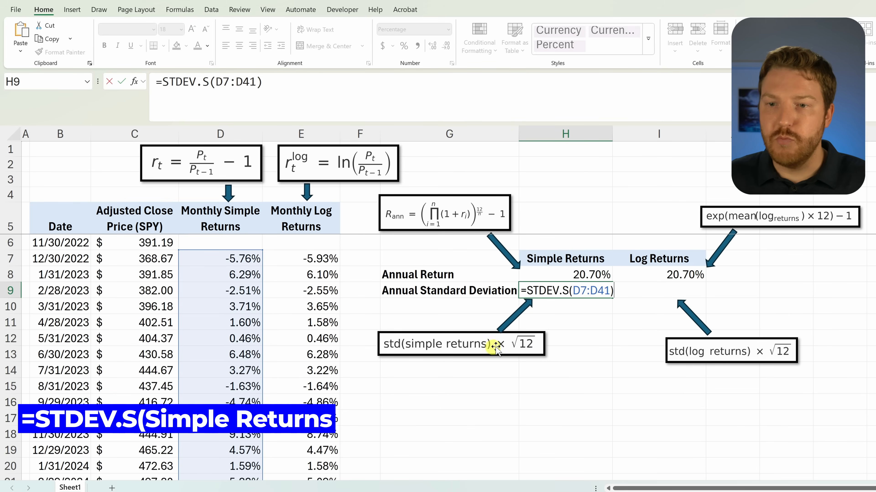
{"action": "type", "text": "*"}
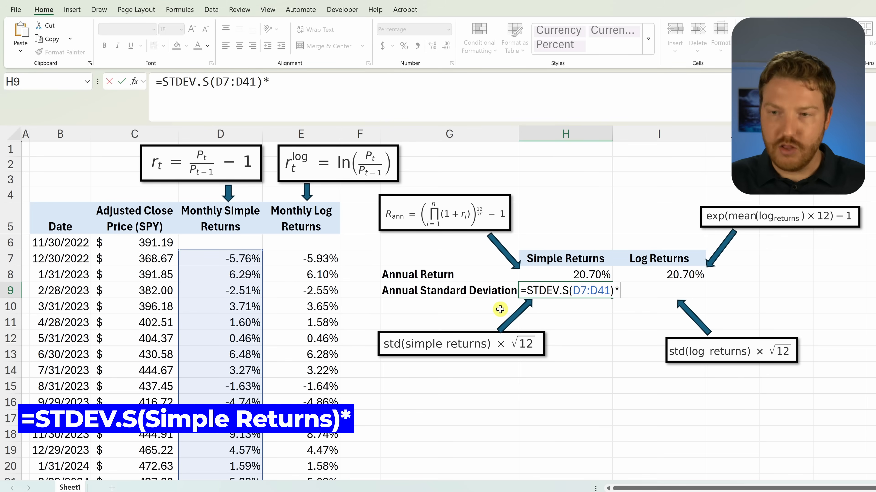
{"action": "type", "text": "sq"}
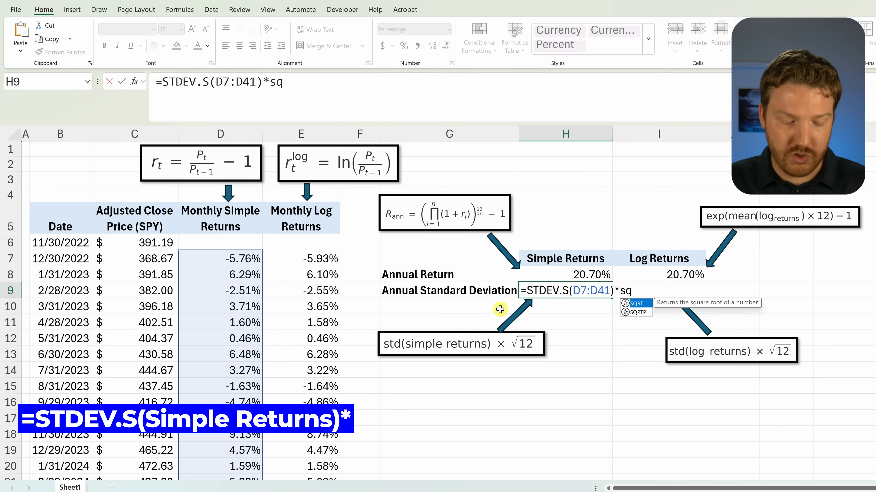
{"action": "type", "text": "rt("}
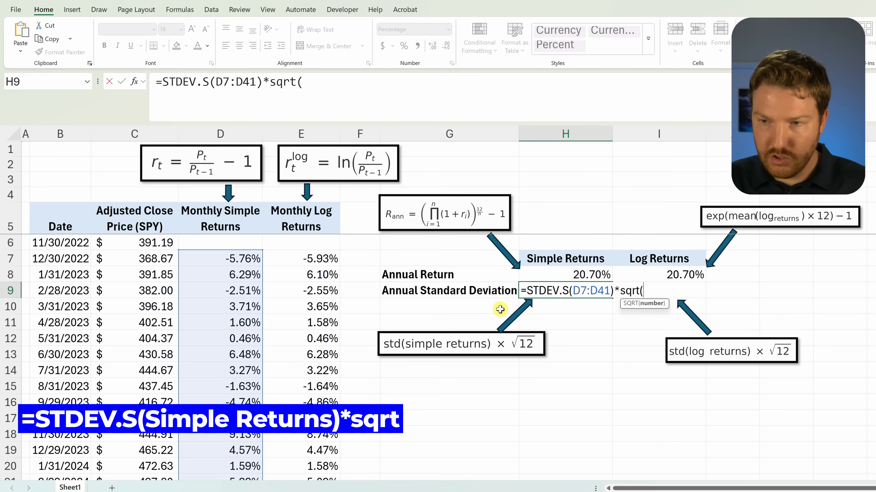
{"action": "type", "text": "12"}
{"action": "key", "text": "Return"}
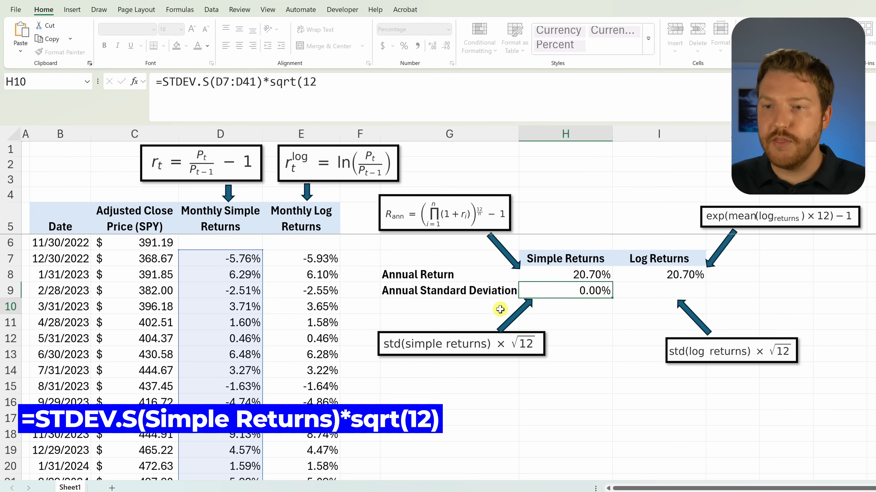
Step: Fill the annual standard deviation formula from H9 across to I9 for log returns and check the range it references
{"action": "left_click", "coordinate": [589, 296]}
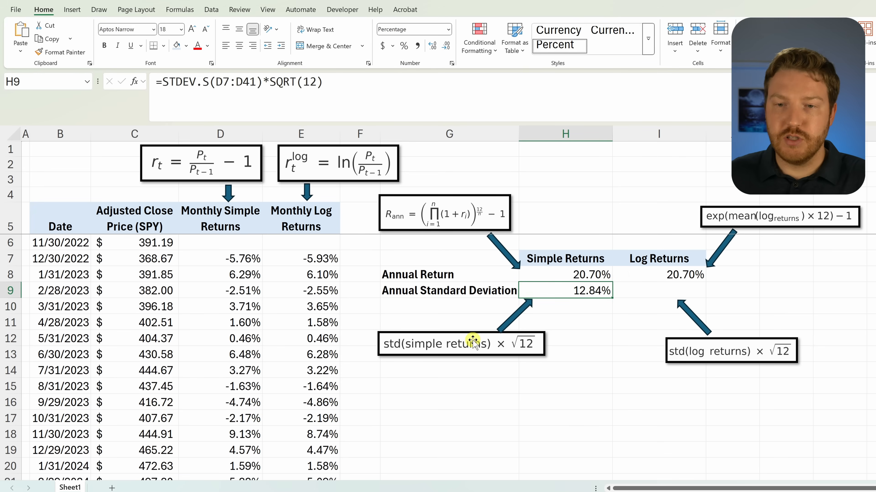
{"action": "left_click", "coordinate": [670, 289]}
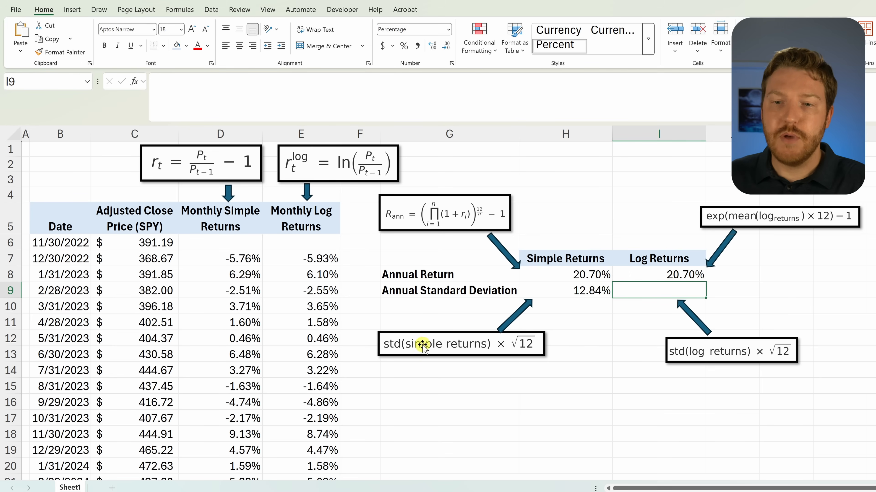
{"action": "left_click", "coordinate": [598, 293]}
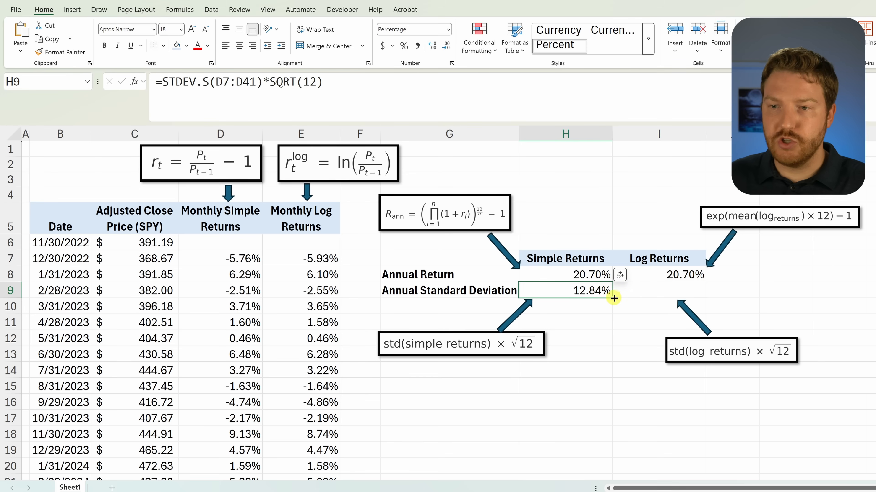
{"action": "left_click_drag", "start_coordinate": [613, 298], "coordinate": [686, 296]}
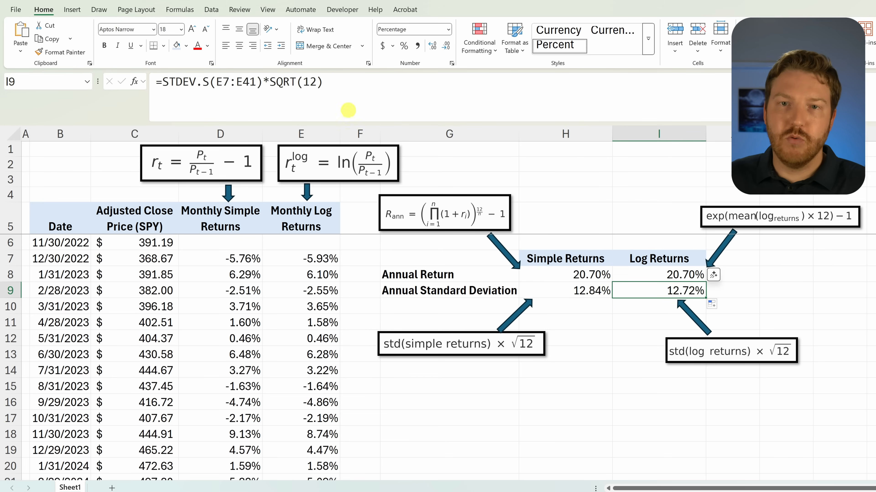
{"action": "left_click", "coordinate": [338, 95]}
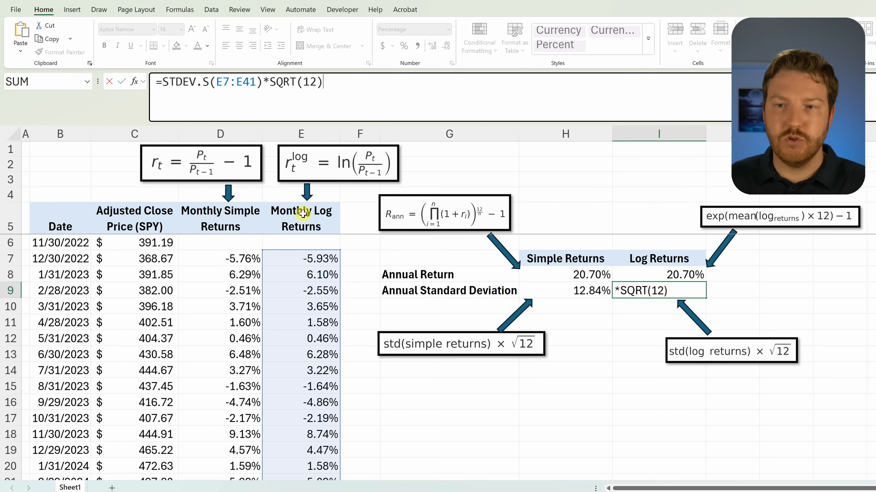
{"action": "key", "text": "Return"}
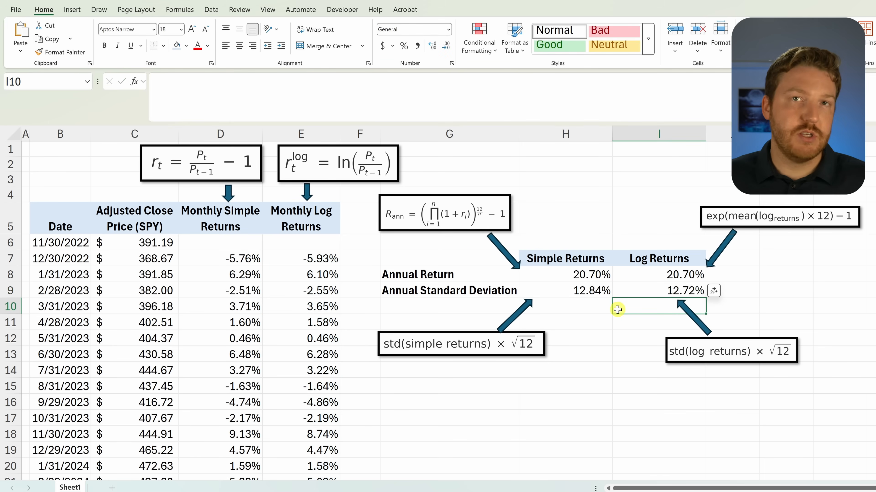
Step: Compare the annual standard deviation and annual return of simple and log returns across rows 8 and 9 of the summary table
{"action": "left_click", "coordinate": [563, 290]}
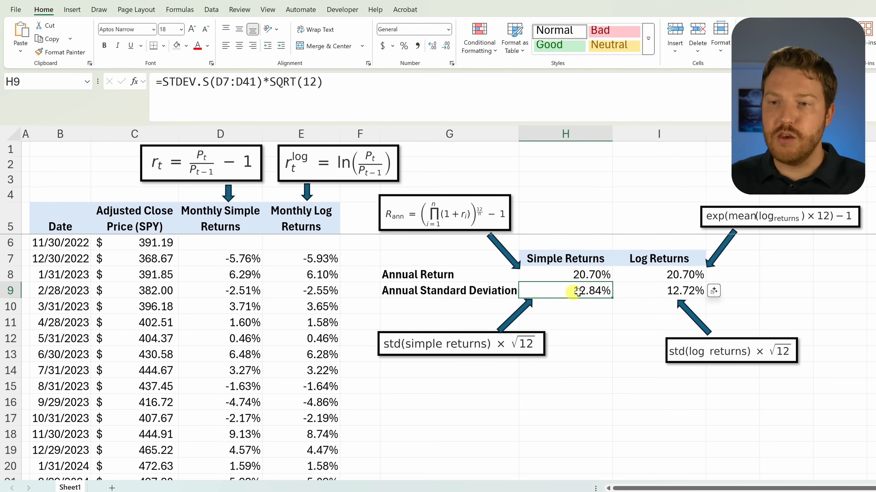
{"action": "left_click", "coordinate": [654, 291]}
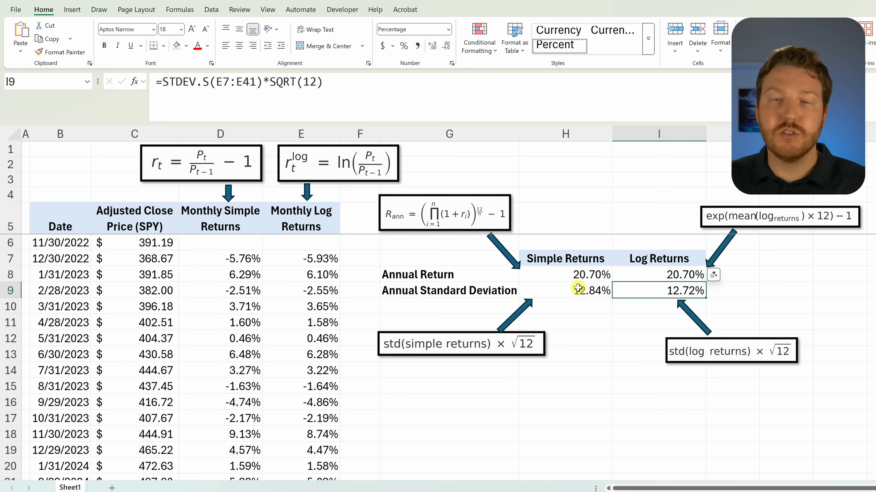
{"action": "left_click_drag", "start_coordinate": [590, 292], "coordinate": [678, 292]}
{"action": "left_click", "coordinate": [480, 273]}
{"action": "left_click_drag", "start_coordinate": [479, 272], "coordinate": [648, 274]}
{"action": "left_click", "coordinate": [458, 290]}
{"action": "left_click_drag", "start_coordinate": [458, 290], "coordinate": [663, 293]}
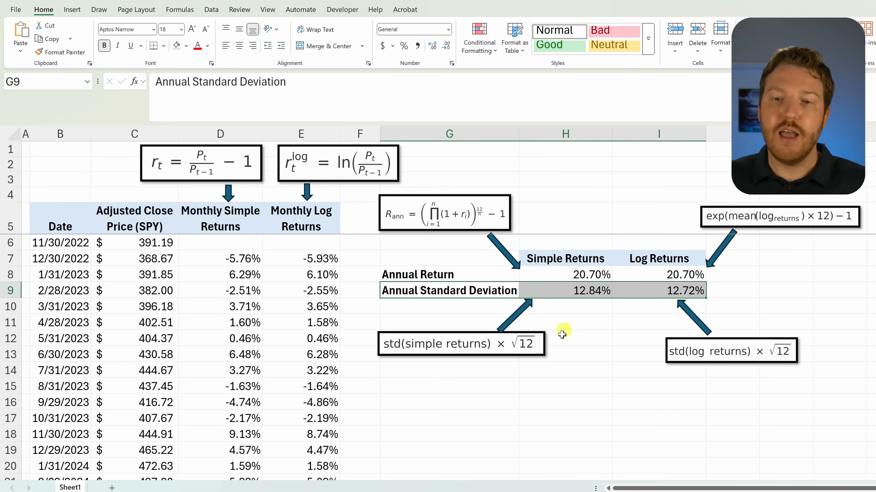
{"action": "left_click", "coordinate": [597, 326]}
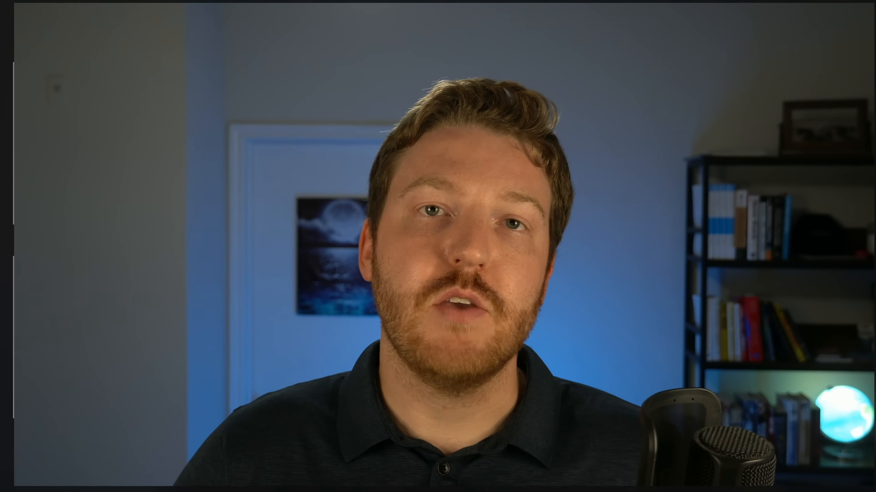